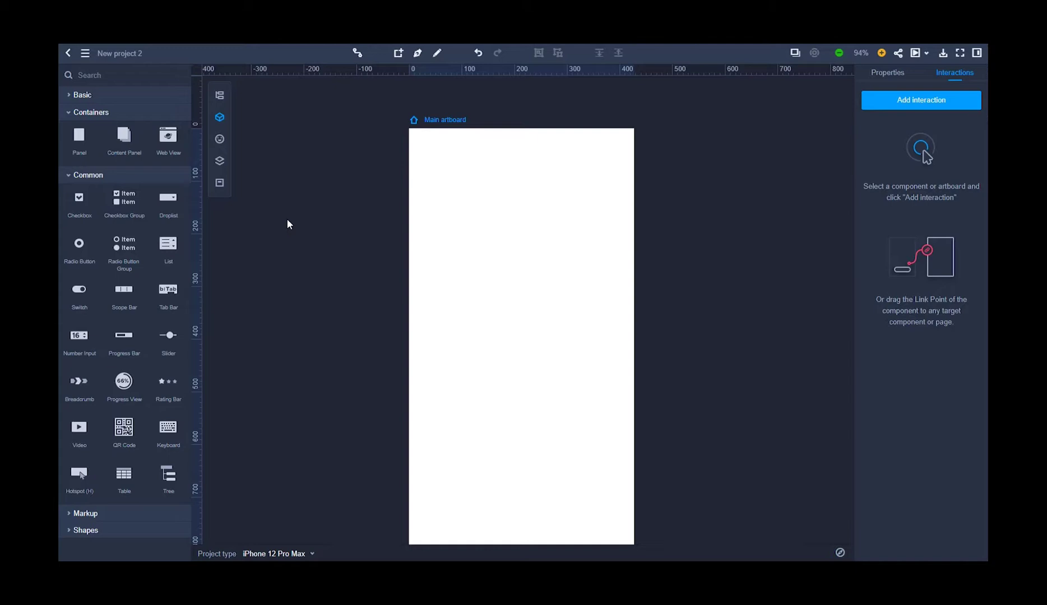
Place a three-item List beside the iPhone artboard, view its Properties, and drop a Panel onto the artboard.
left_click_drag(168, 246, 654, 222)
left_click(761, 248)
left_click(891, 75)
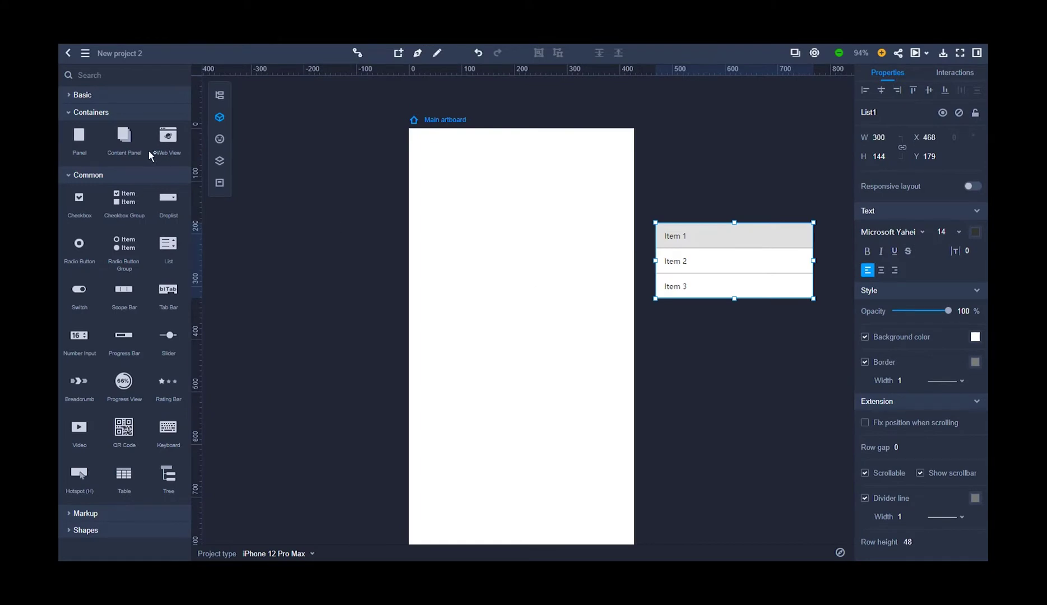
left_click_drag(79, 137, 430, 171)
Centre the 300×300 panel near the artboard top and place a List inside it.
left_click_drag(534, 200, 538, 191)
double_click(477, 218)
left_click_drag(168, 250, 525, 167)
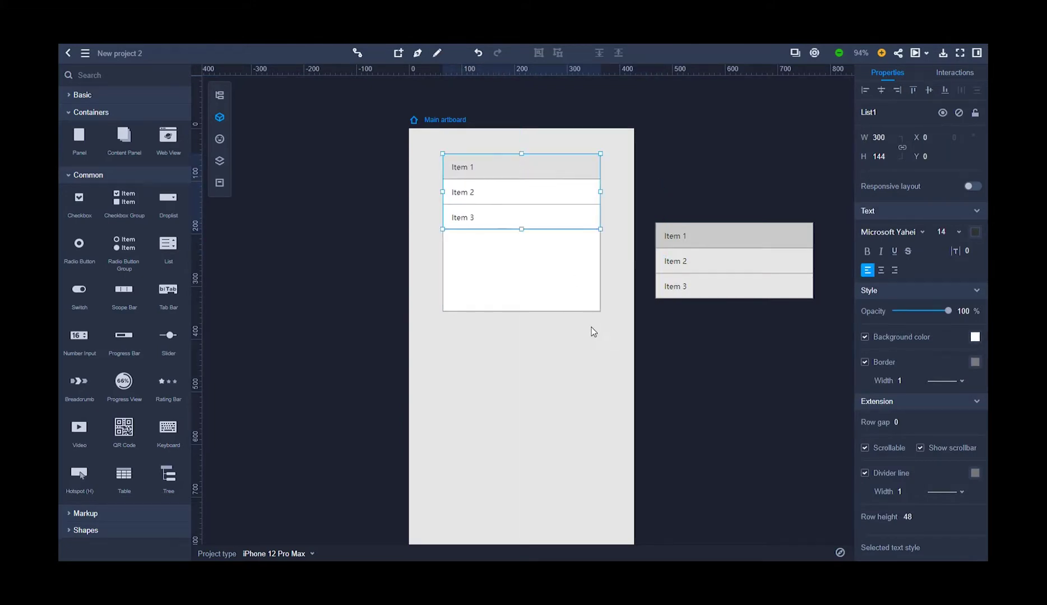
left_click(591, 331)
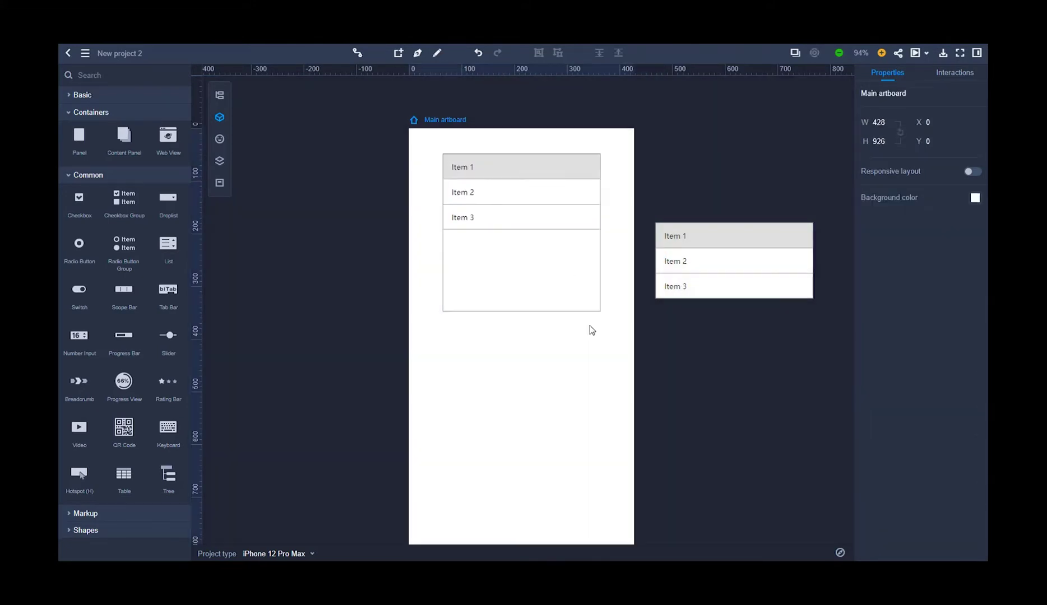
Clone the list panel twice, positioning the copies at the lower left and lower right.
right_click(537, 265)
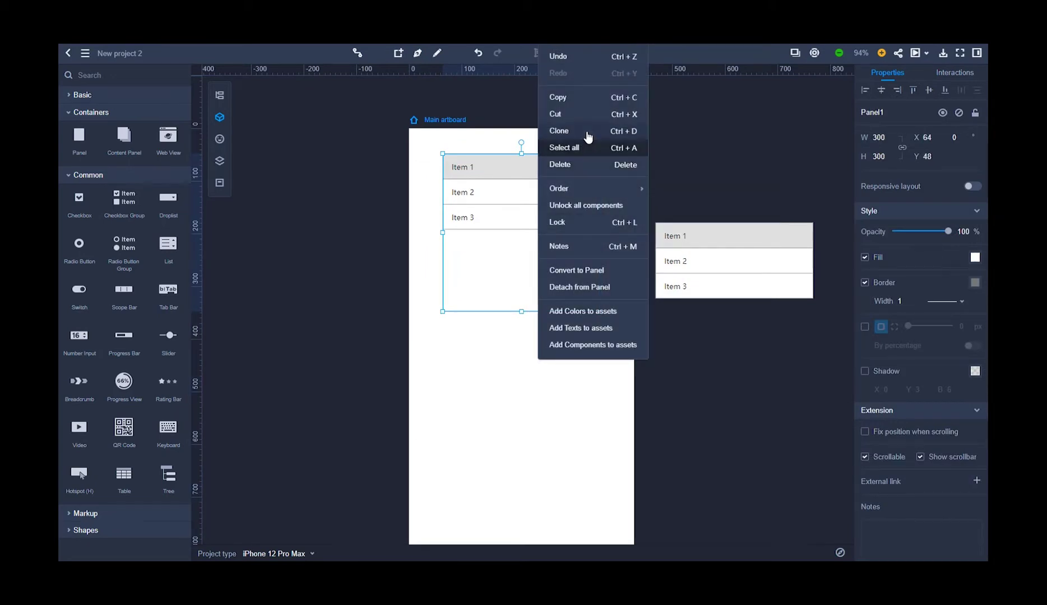
left_click(560, 132)
mouse_move(526, 192)
left_mouse_down()
mouse_move(470, 317)
mouse_move(401, 370)
mouse_move(395, 354)
left_mouse_up()
right_click(507, 203)
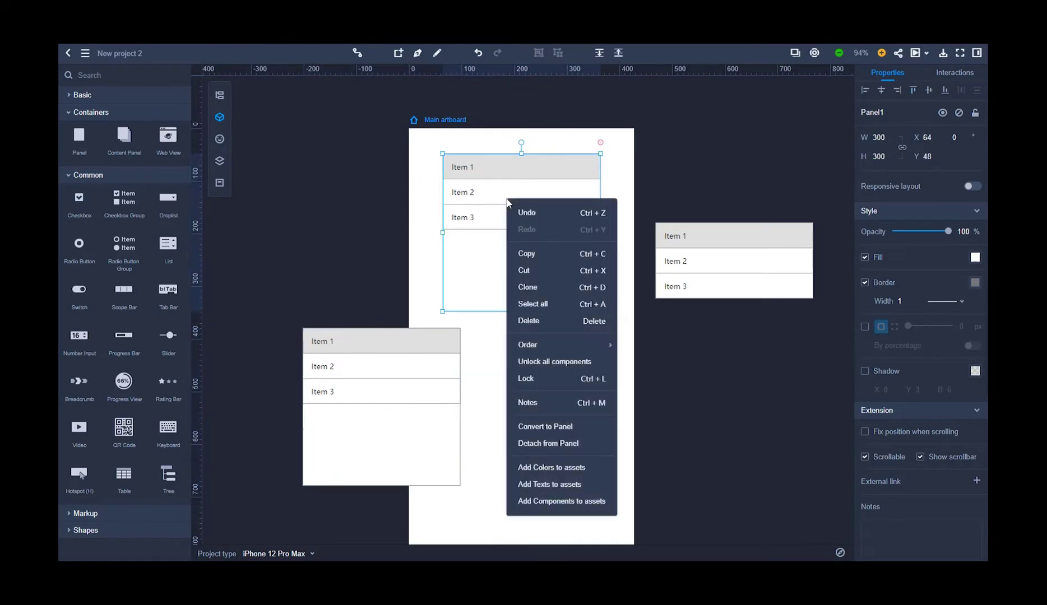
left_click(539, 286)
left_click_drag(520, 177, 628, 356)
left_click(738, 367)
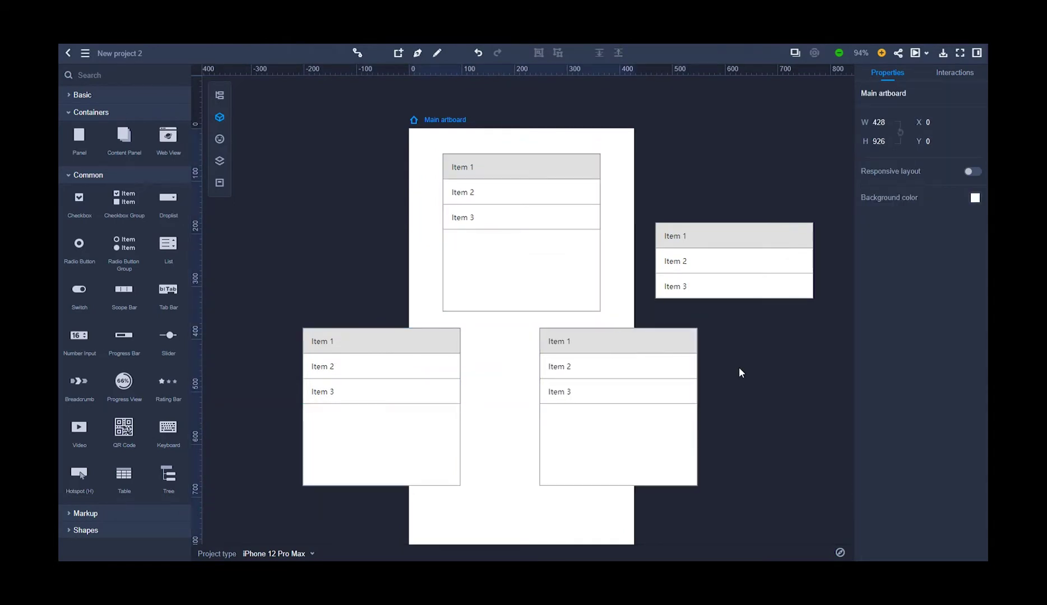
left_click(549, 168)
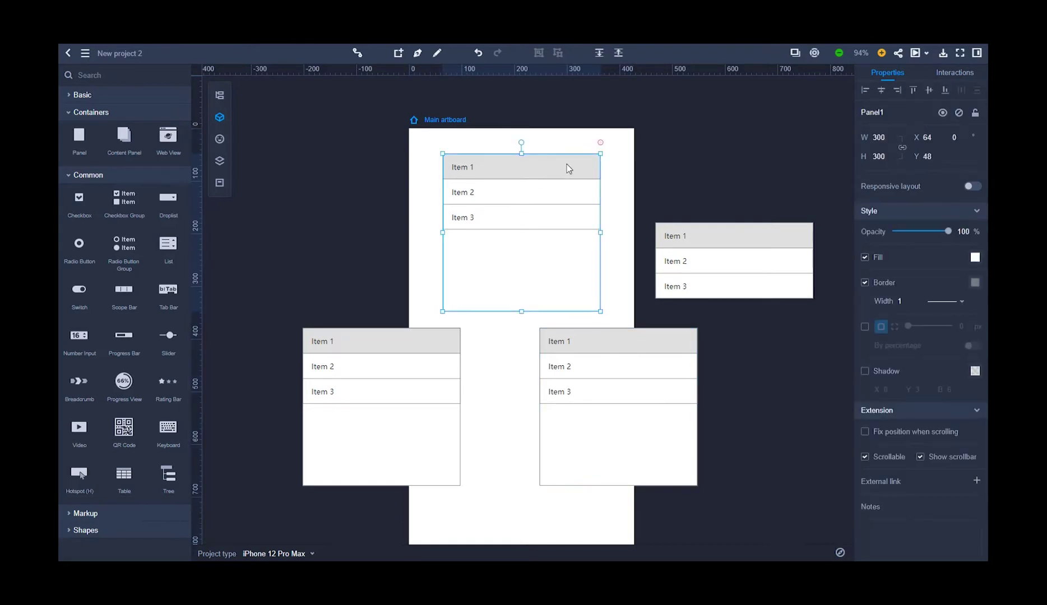
Make clicking the top panel resize its height by +96 with Ease out over 200 ms.
left_click_drag(600, 144, 542, 263)
left_click(580, 224)
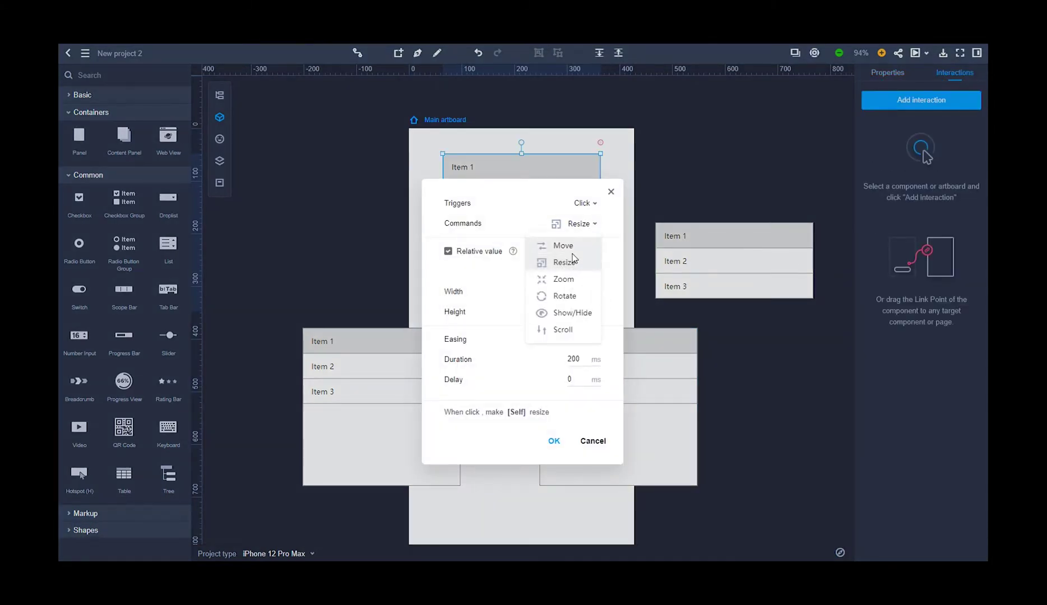
left_click(569, 264)
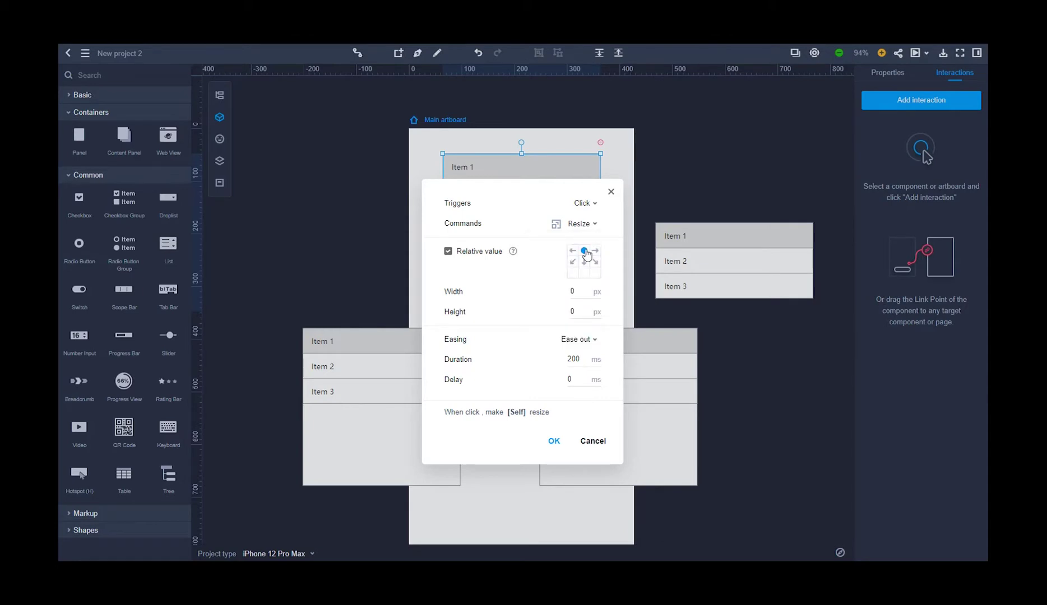
left_click(571, 312)
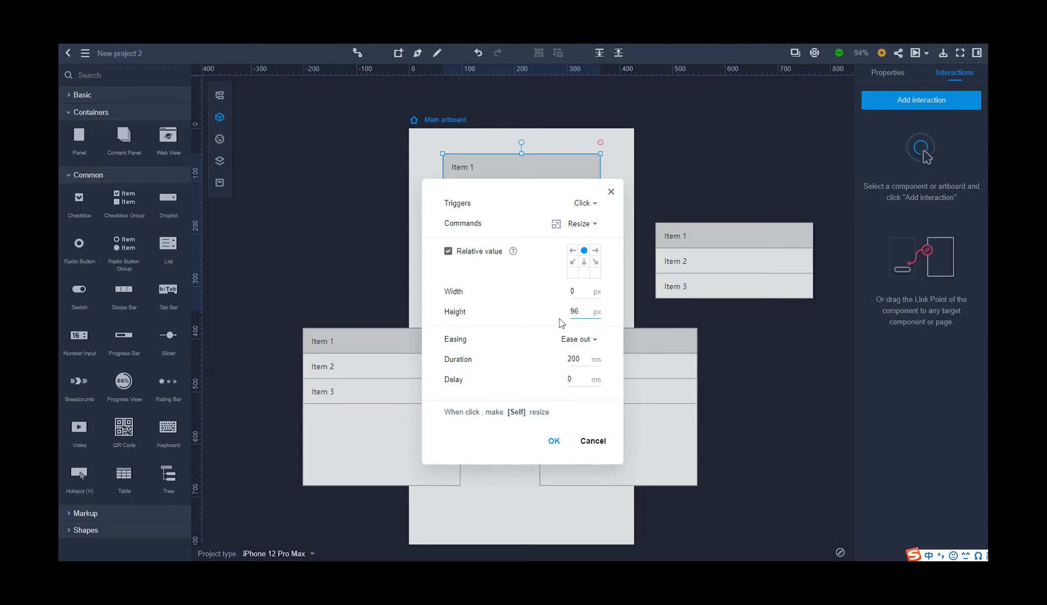
left_click(578, 340)
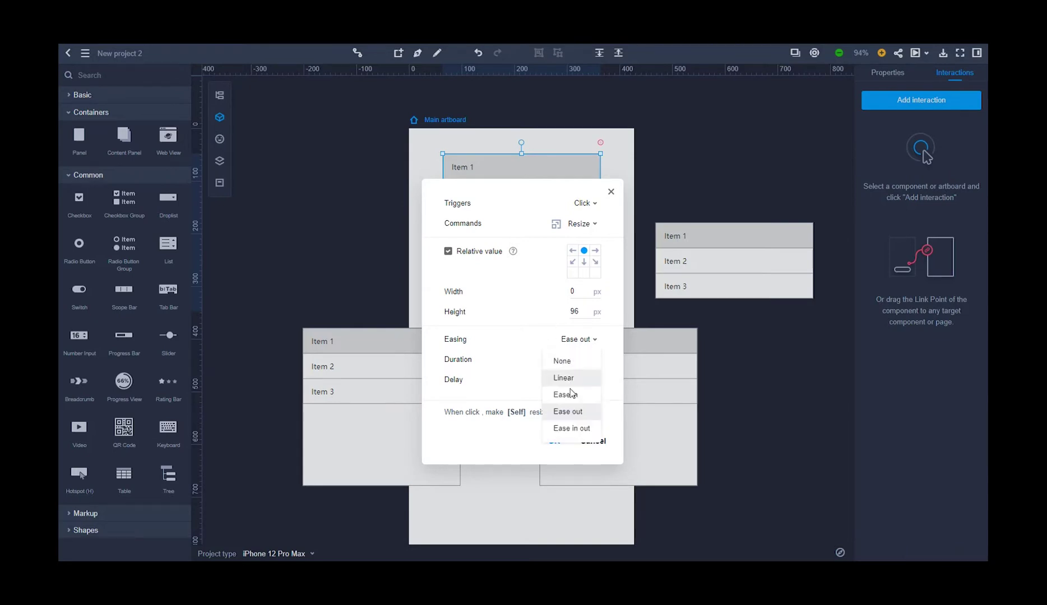
left_click(569, 412)
left_click(585, 360)
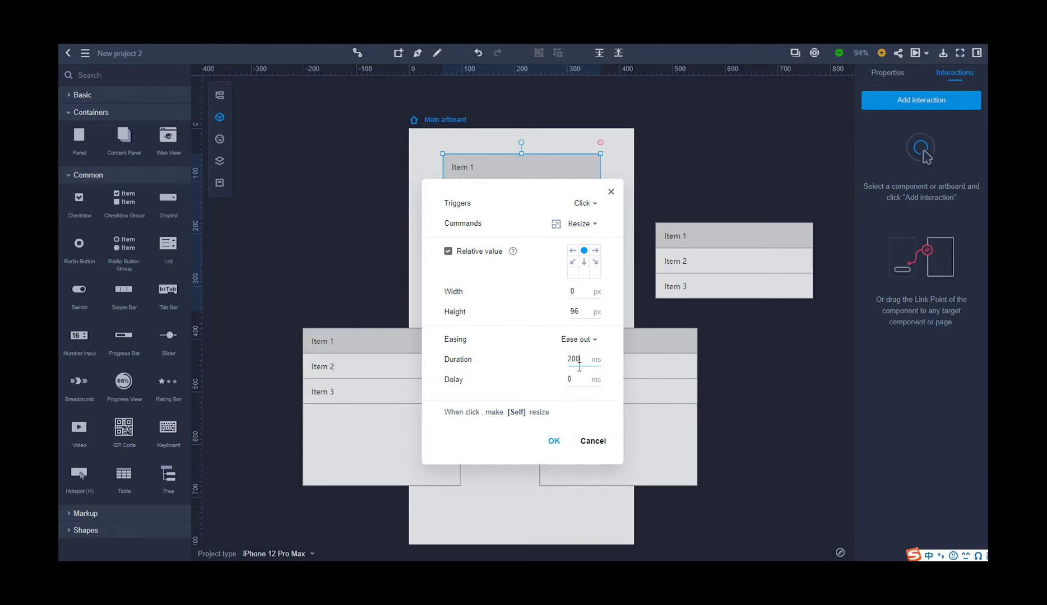
left_click(554, 441)
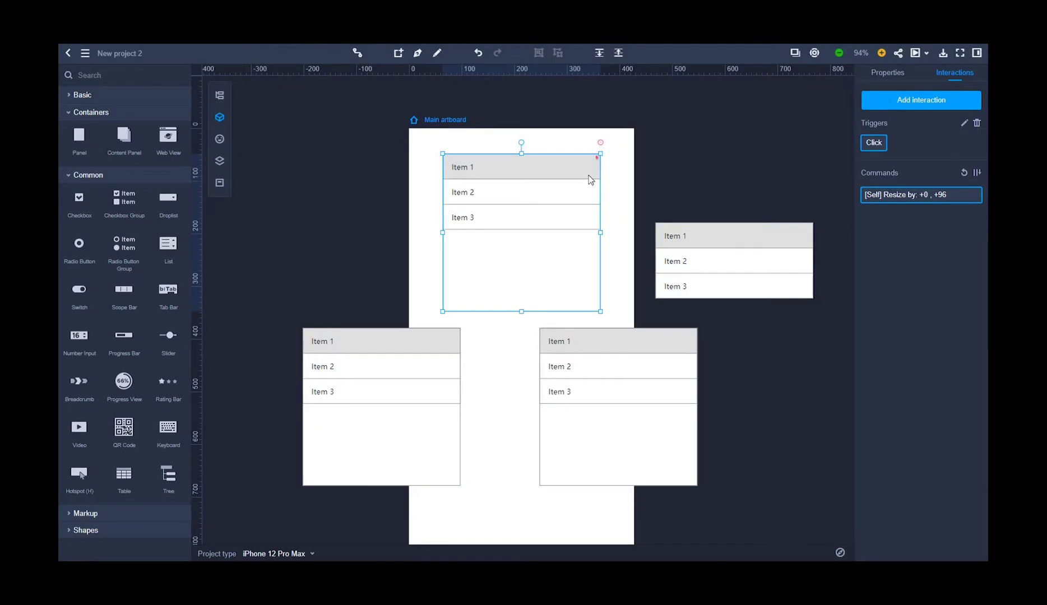
left_click_drag(600, 142, 421, 440)
Add Move commands shifting Panel1 - copy 1 and Panel1 - copy 2 down by Y 96.
left_click(582, 223)
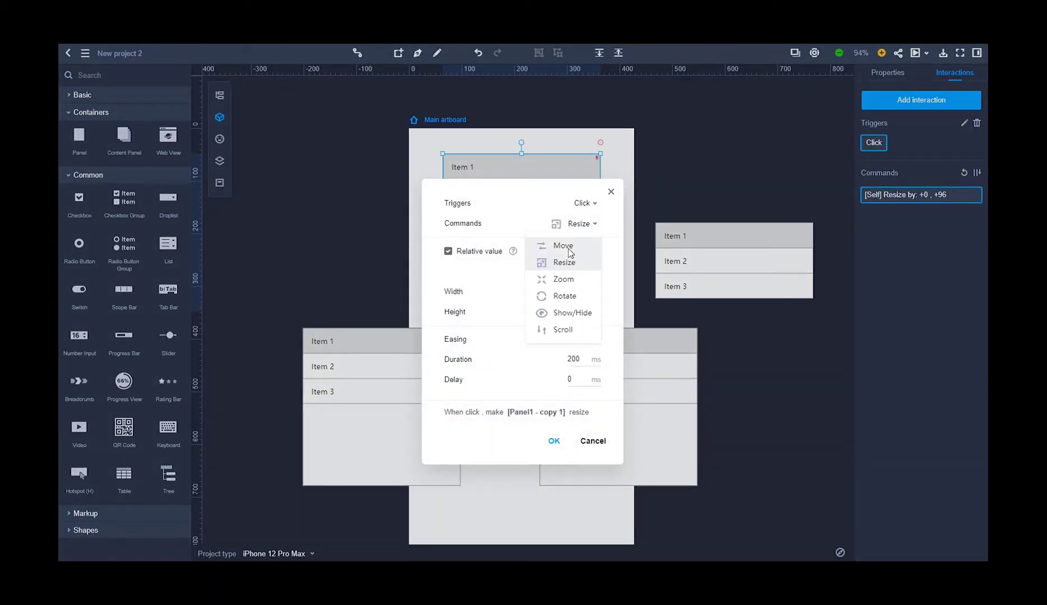
left_click(563, 246)
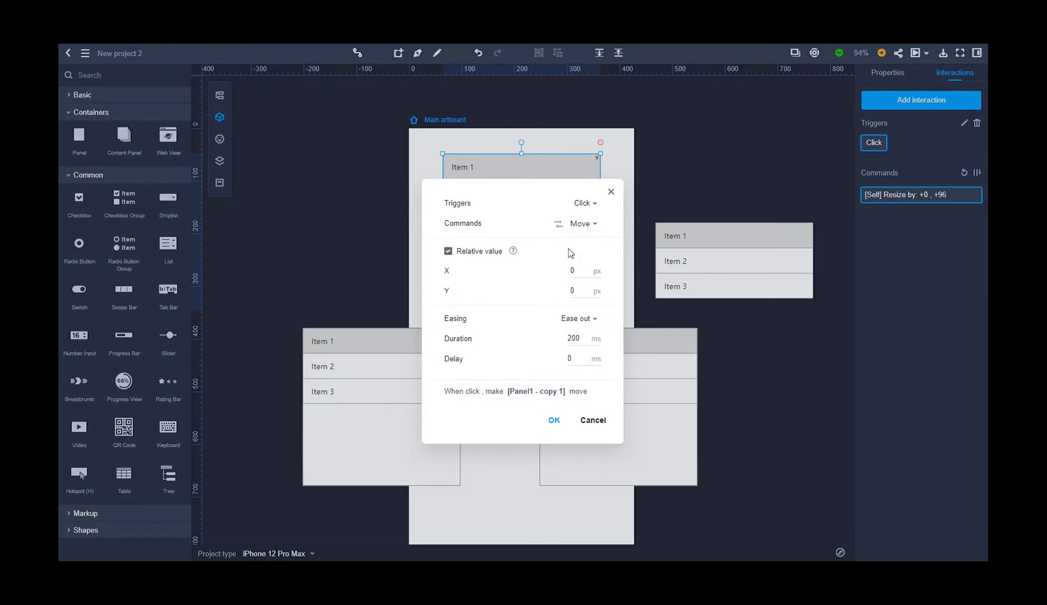
left_click(576, 293)
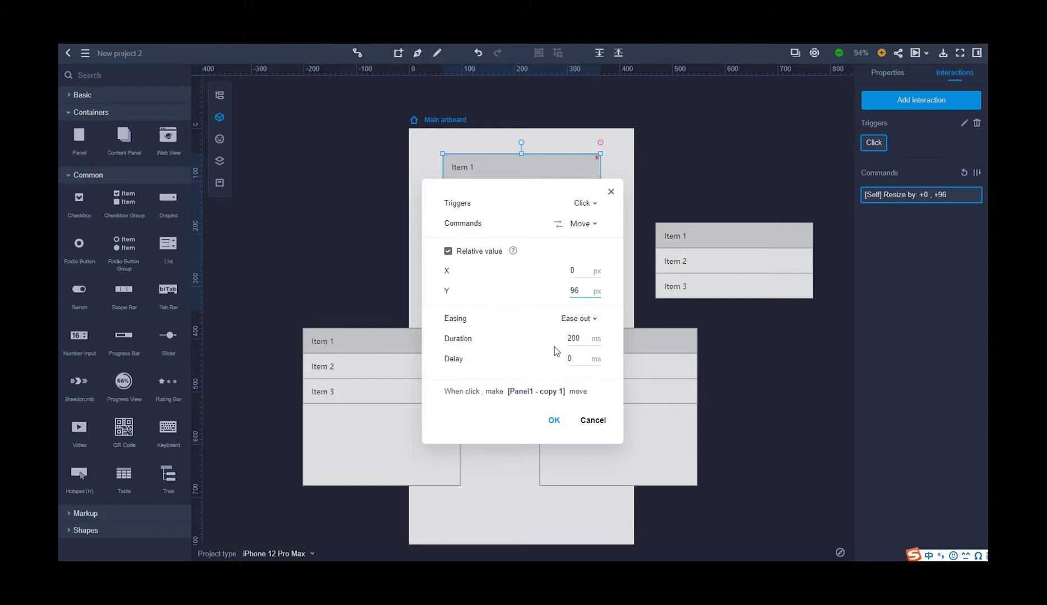
left_click(553, 421)
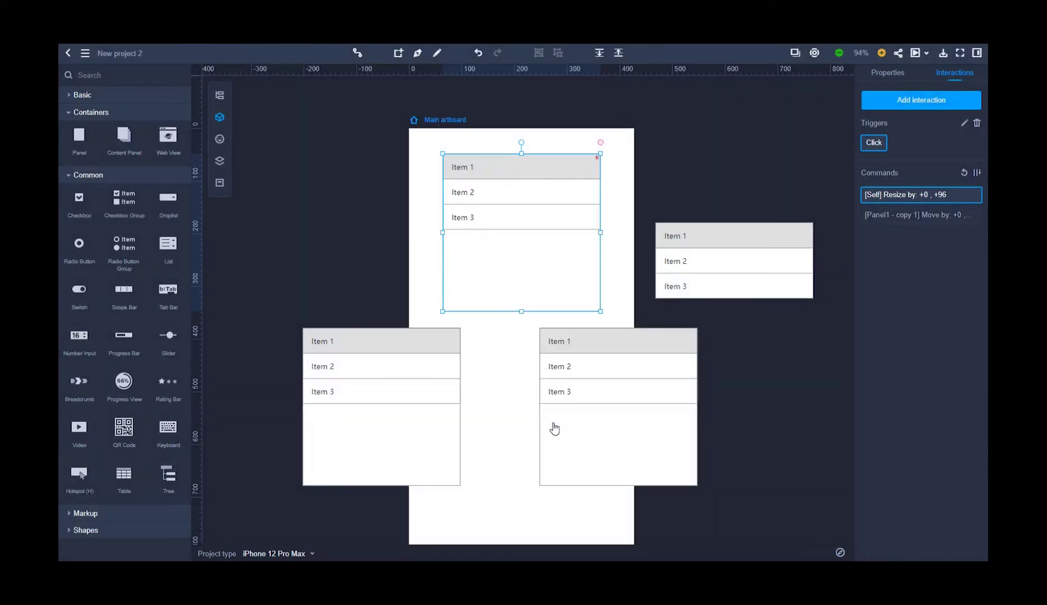
left_click_drag(600, 147, 632, 435)
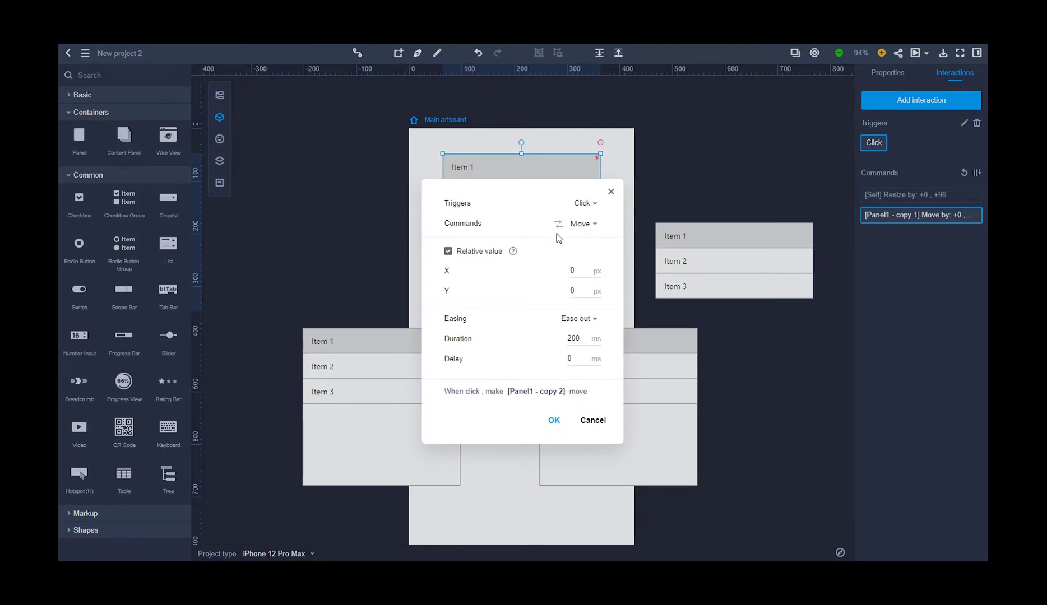
left_click(576, 291)
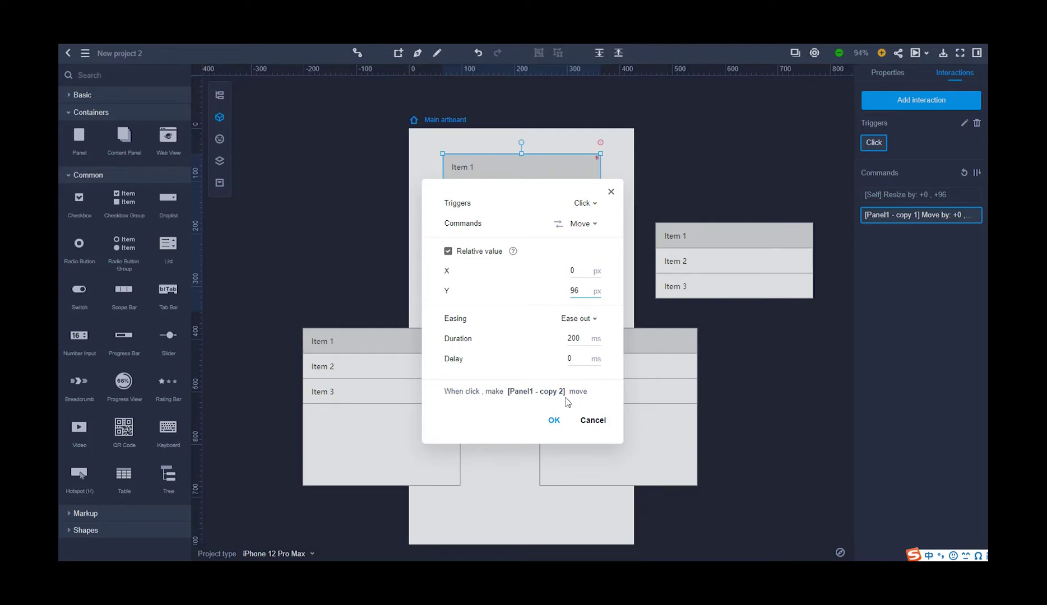
left_click(554, 421)
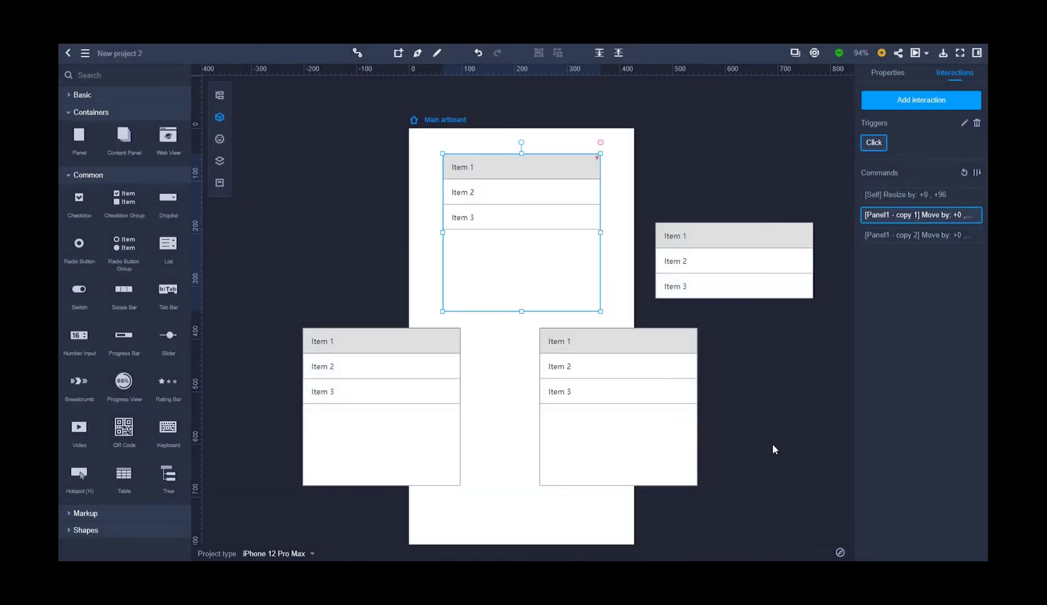
left_click(452, 331)
Make clicking the lower-left panel resize its own height by +96.
left_click_drag(460, 320, 430, 433)
left_click(582, 224)
left_click(576, 262)
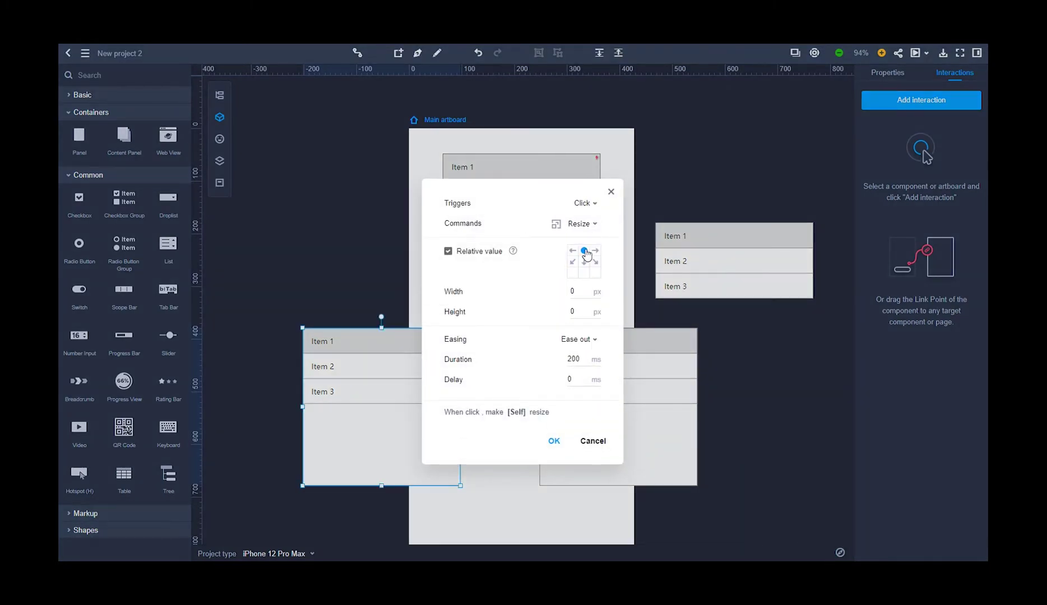
left_click(581, 311)
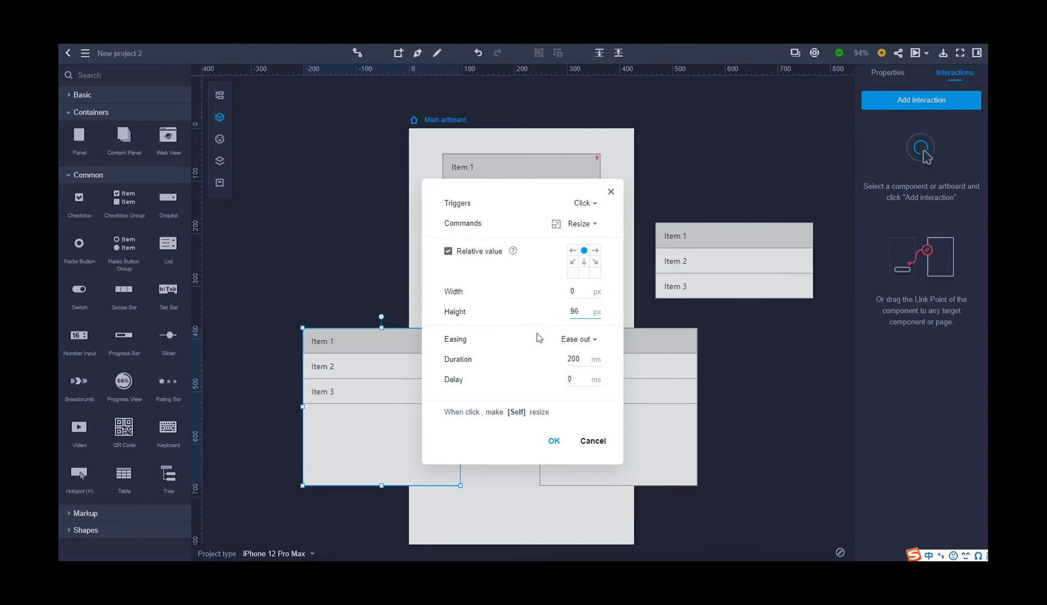
left_click(552, 443)
Add a Move command on that click pushing Panel1 - copy 2 down by Y 96.
left_click_drag(468, 330, 579, 437)
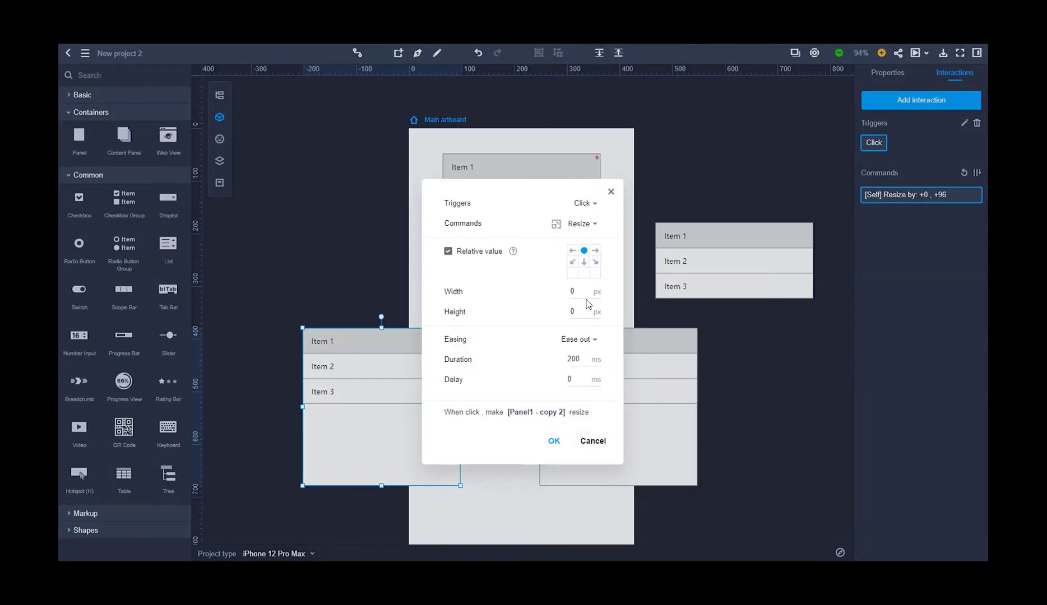
left_click(590, 225)
left_click(577, 250)
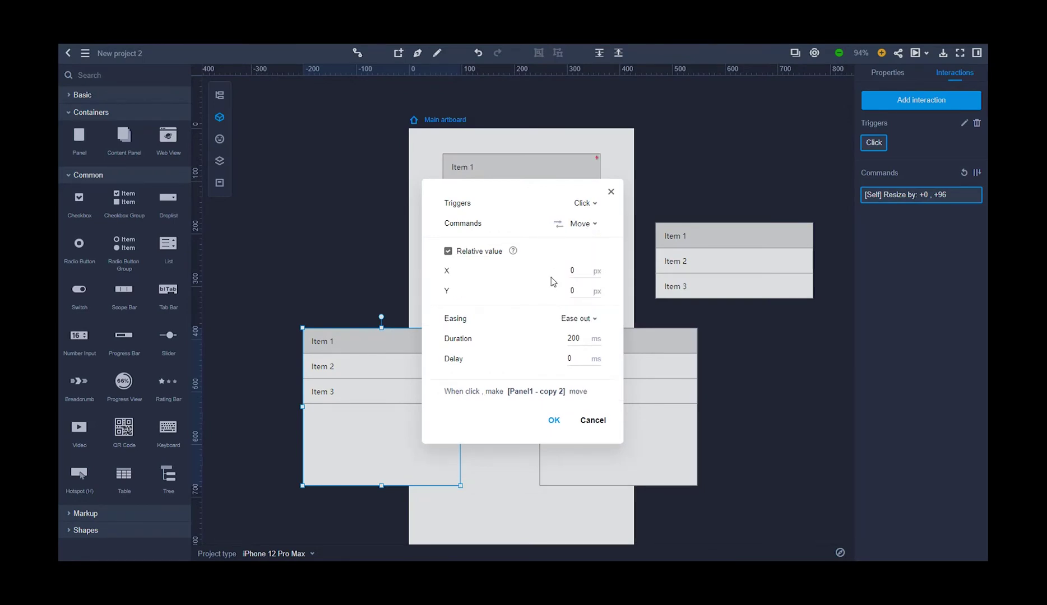
double_click(585, 292)
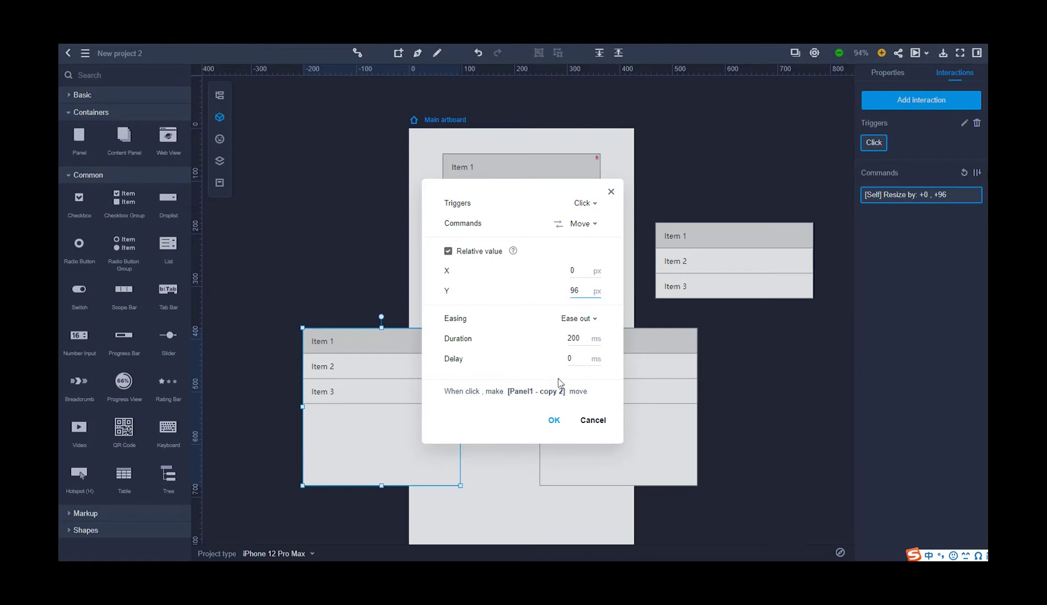
left_click(554, 422)
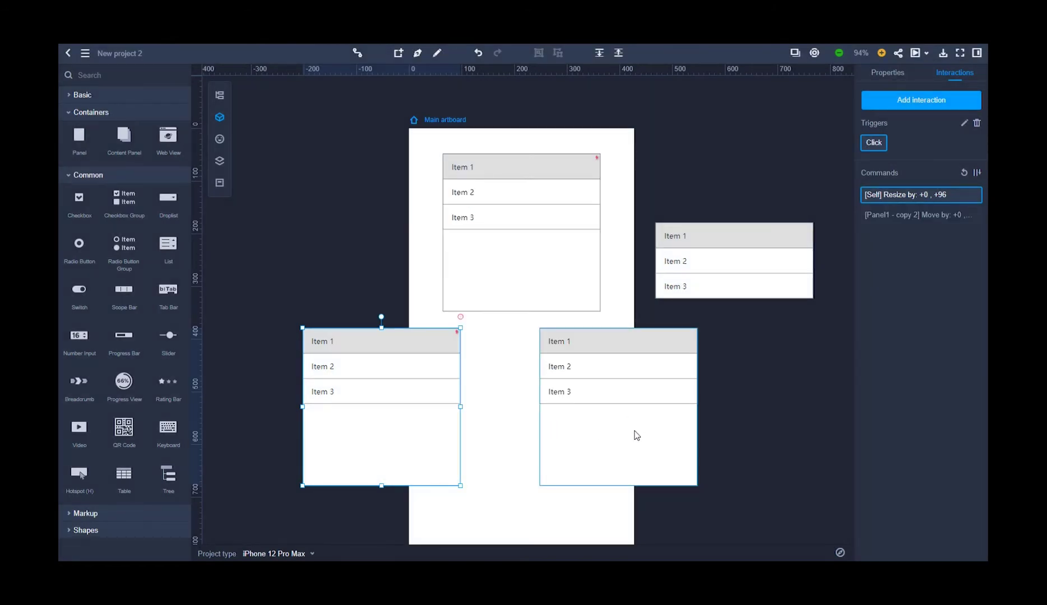
left_click(638, 426)
Give the lower-right panel a click Resize command adding 96 px height with Ease out.
left_click_drag(698, 318, 645, 449)
left_click(591, 224)
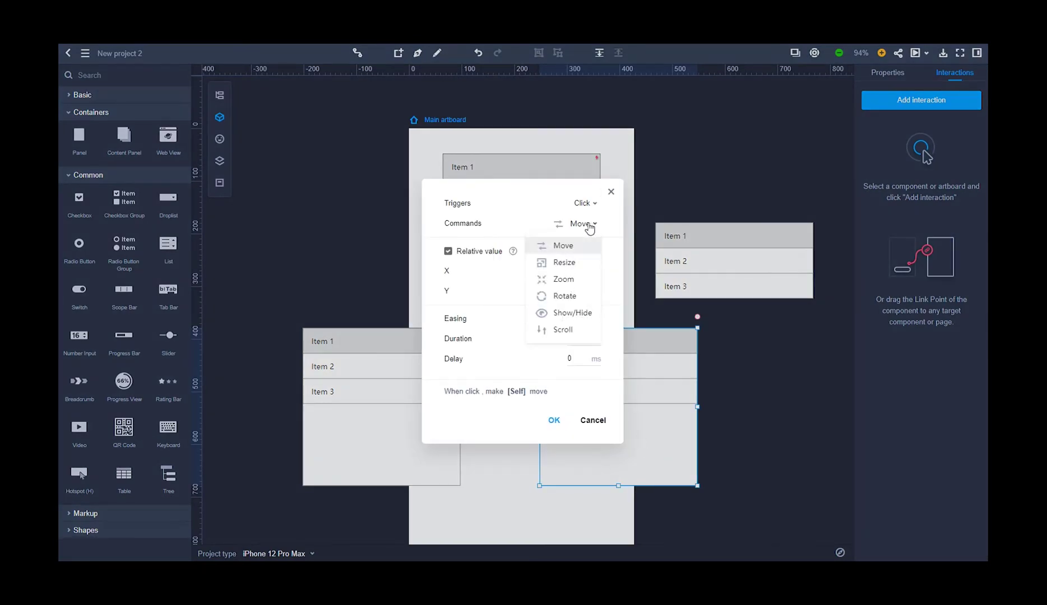
left_click(559, 264)
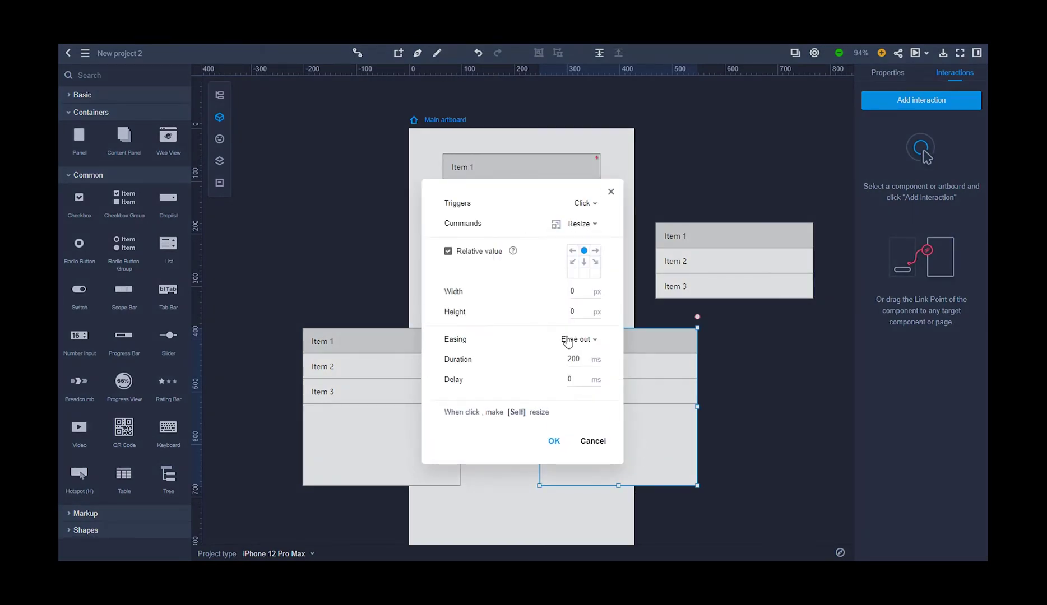
left_click(576, 311)
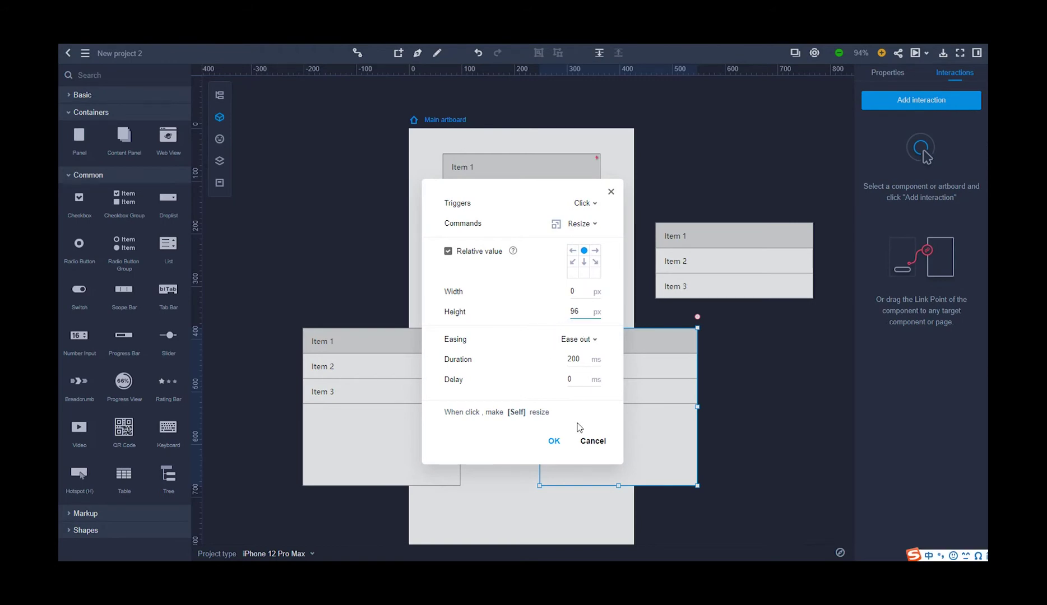
left_click(555, 440)
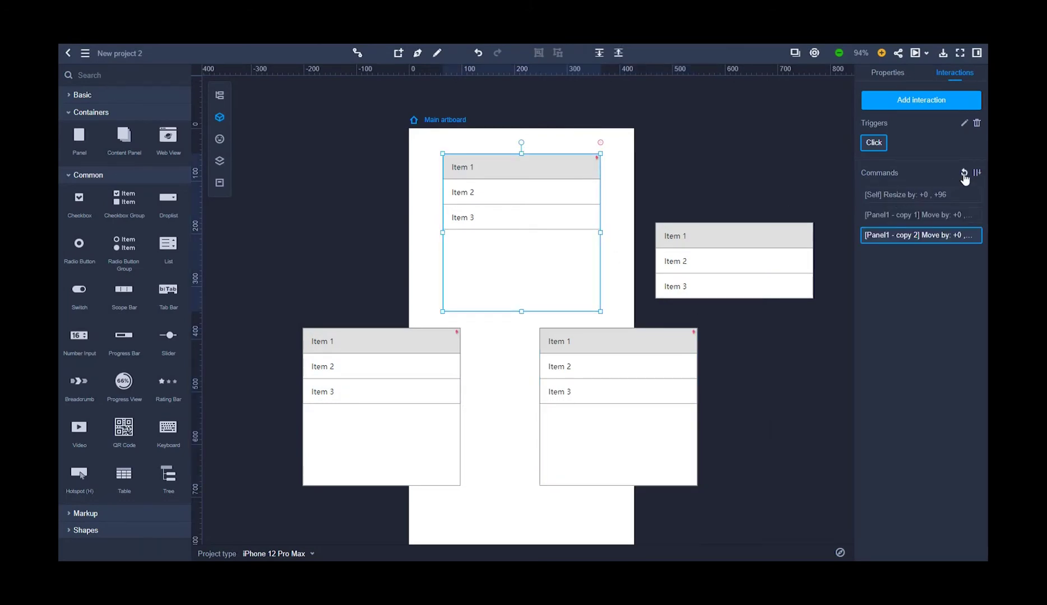
Enable Auto recovery on the panels' click commands, then show the top panel's Properties.
left_click(964, 175)
left_click(401, 342)
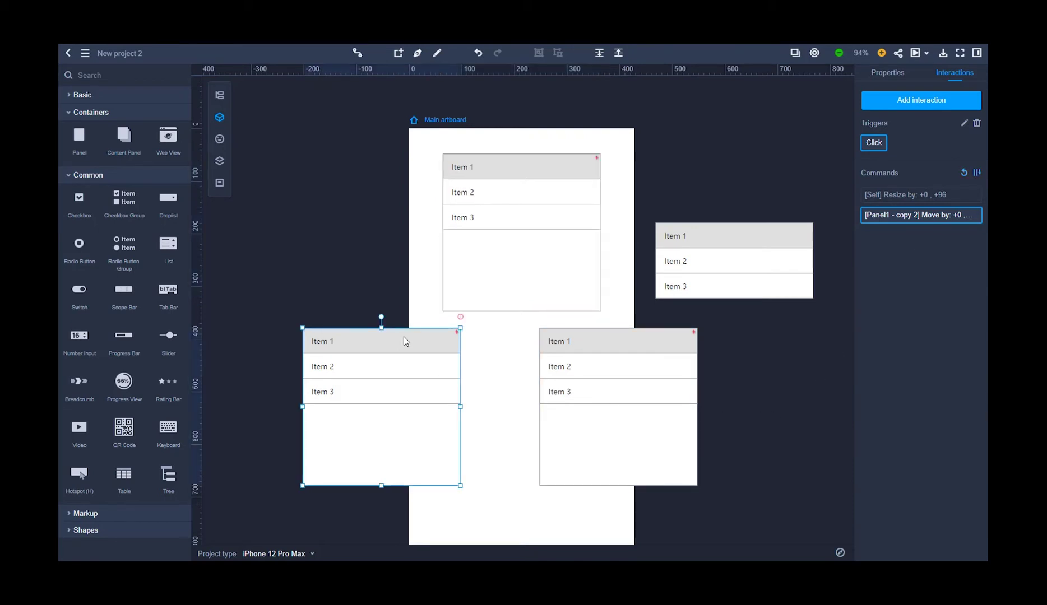
left_click(966, 173)
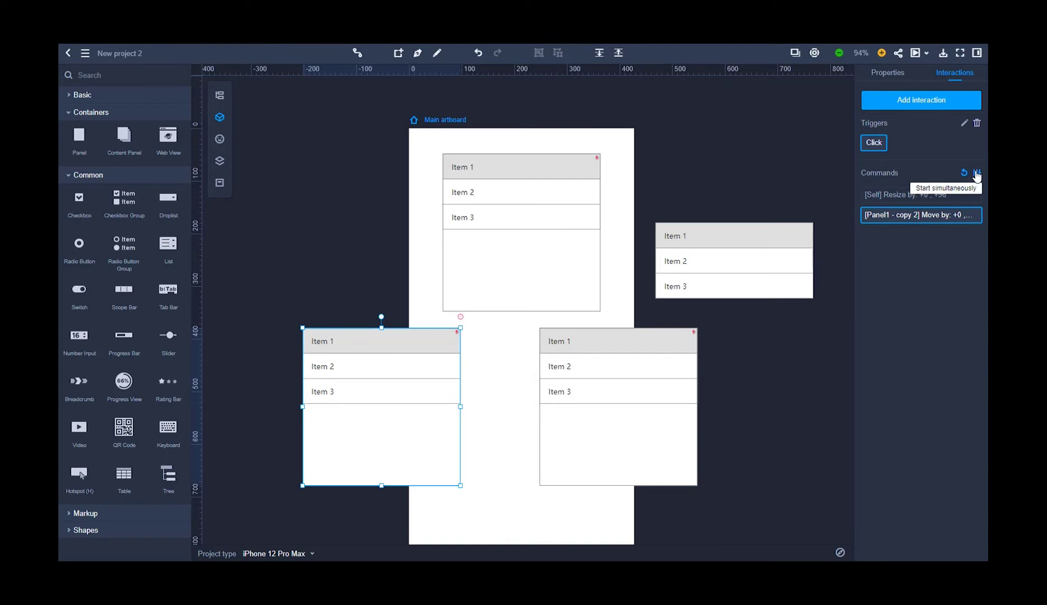
left_click(667, 341)
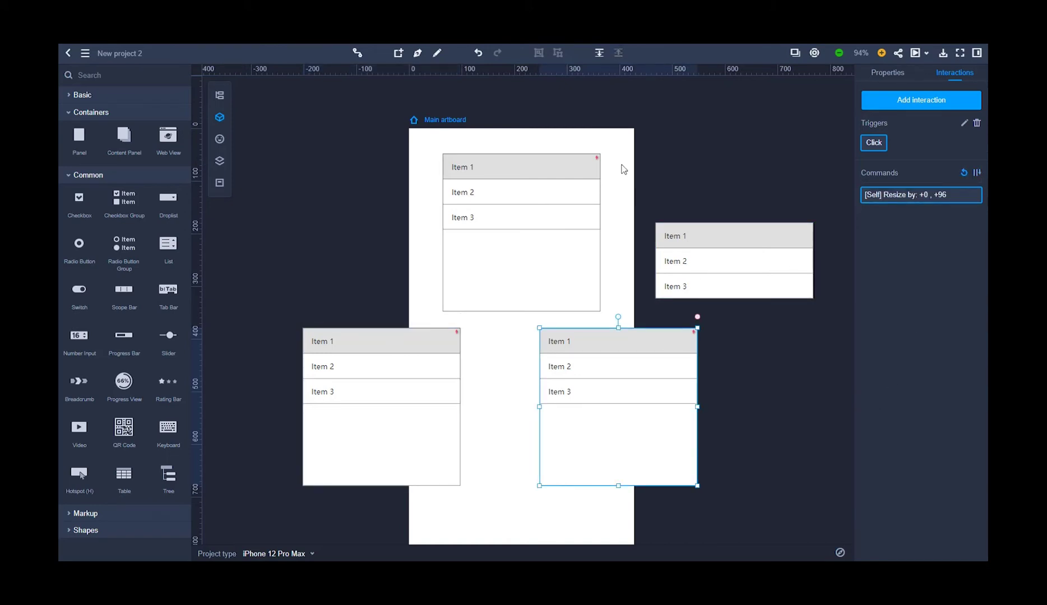
left_click(556, 171)
left_click(896, 77)
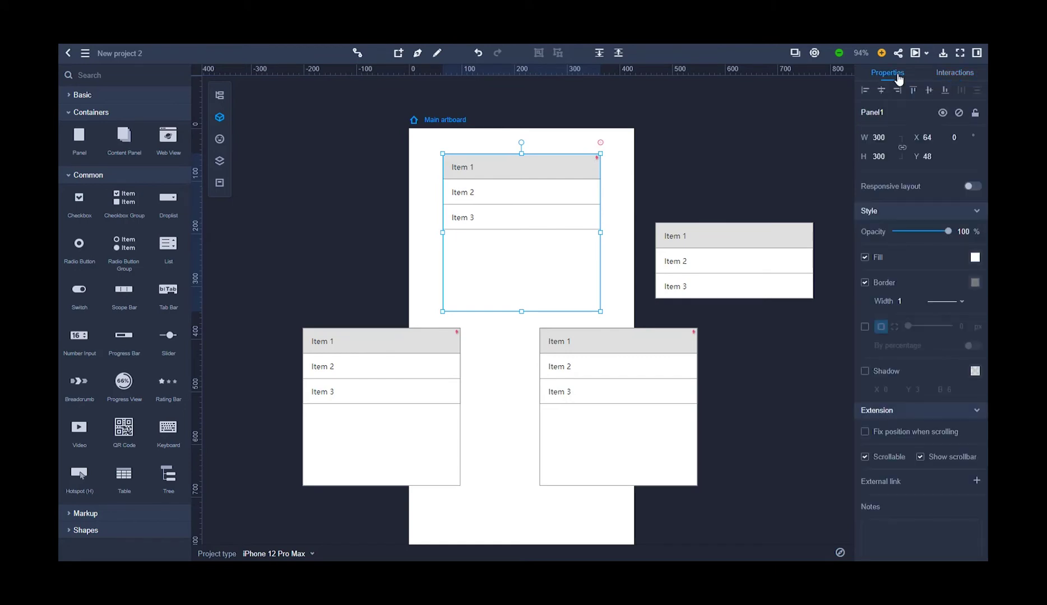
Remove the top list's border and divider lines and the panel's border, then shrink it to Item 1.
double_click(542, 172)
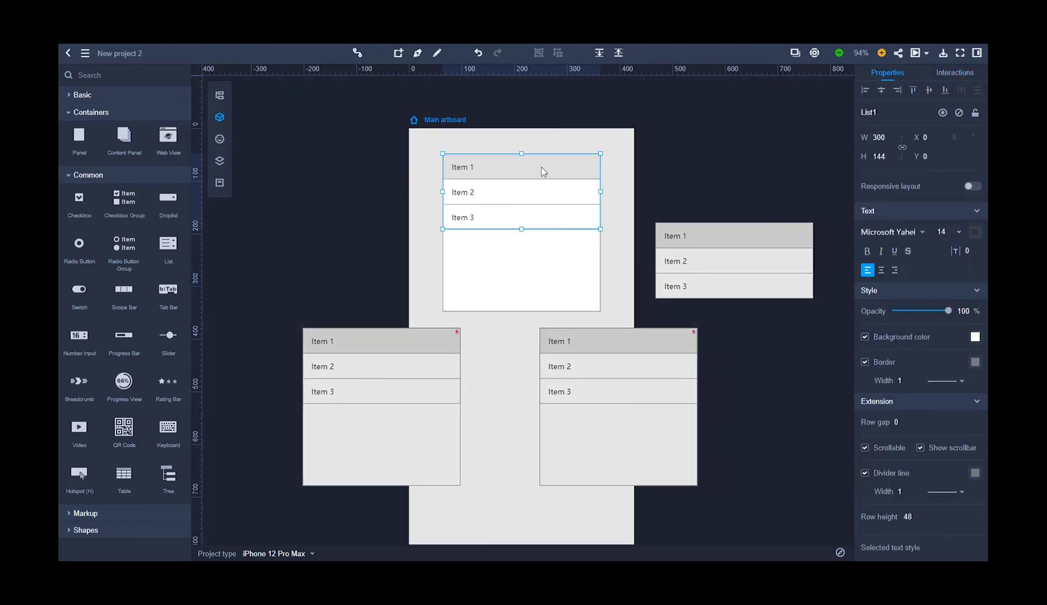
left_click(866, 363)
left_click(864, 473)
left_click(785, 382)
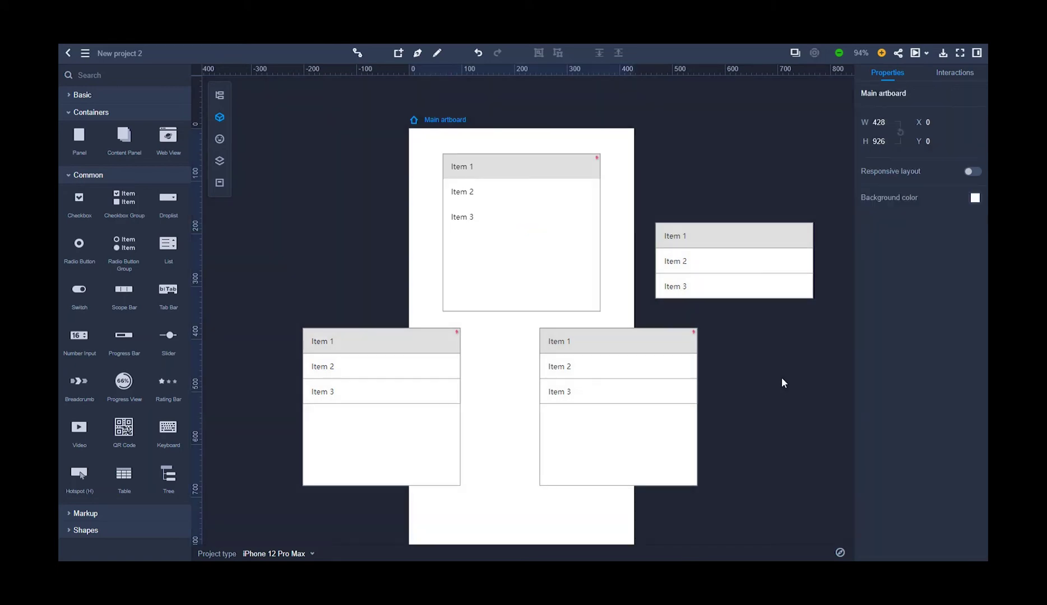
left_click(577, 236)
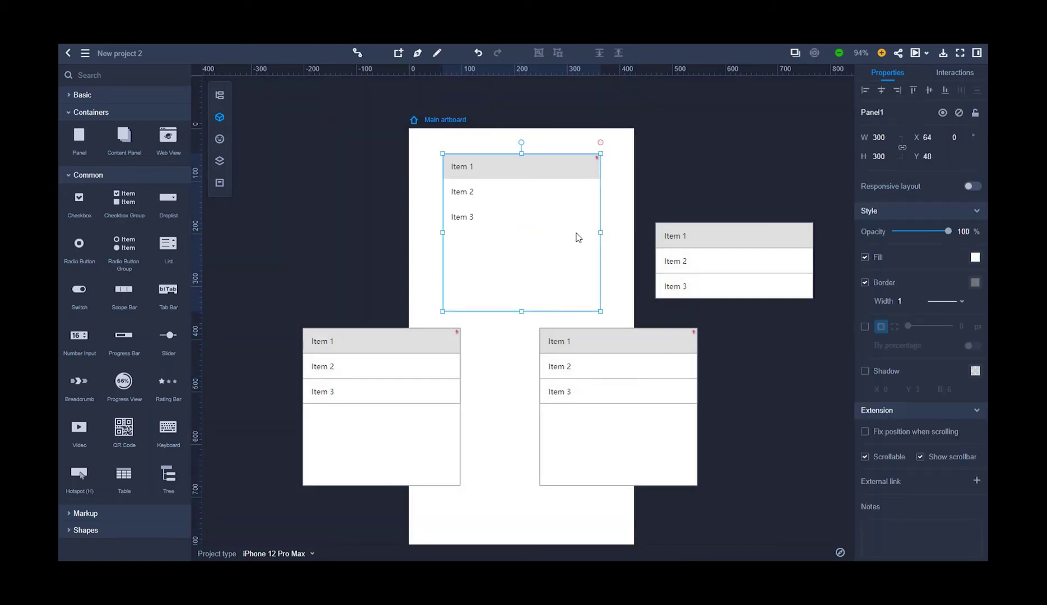
left_click(865, 283)
left_click(792, 356)
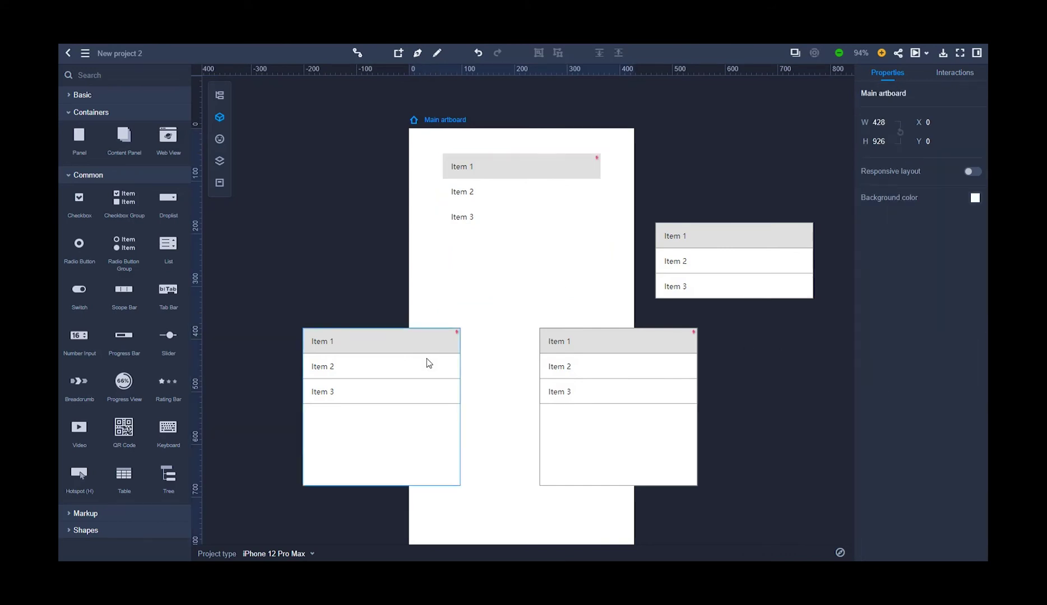
left_click(497, 249)
left_click_drag(521, 310, 520, 177)
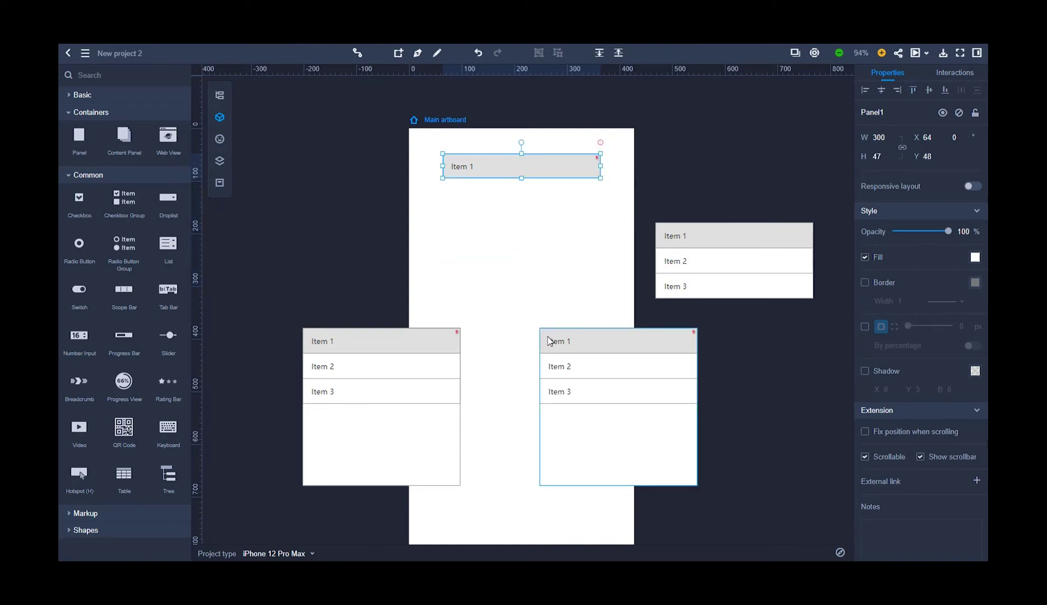
Strip the second panel's border and its list's border and dividers, then collapse it to 47 px.
left_click(399, 353)
left_click(865, 282)
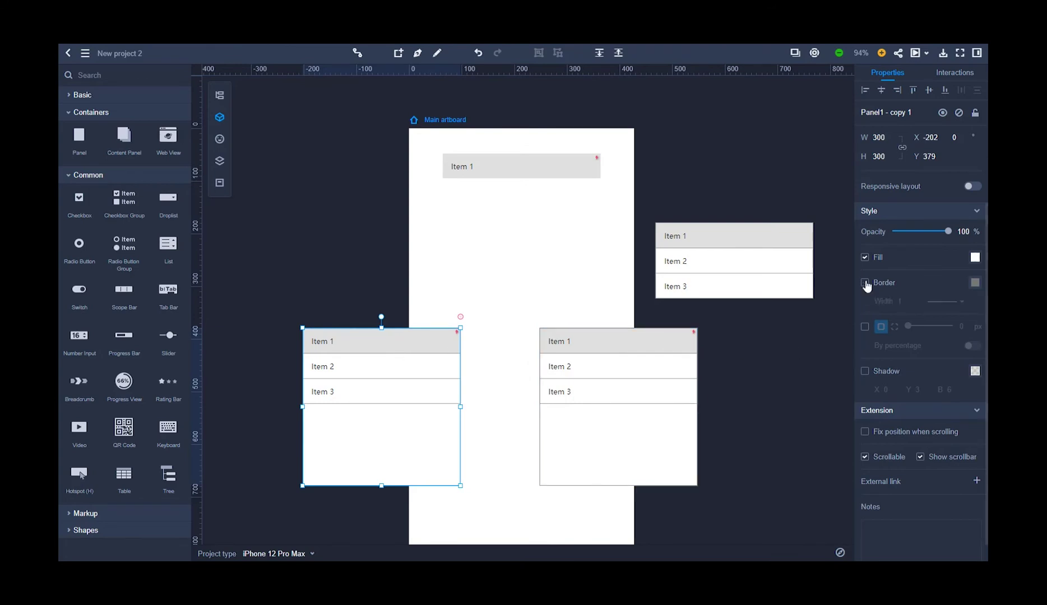
double_click(353, 374)
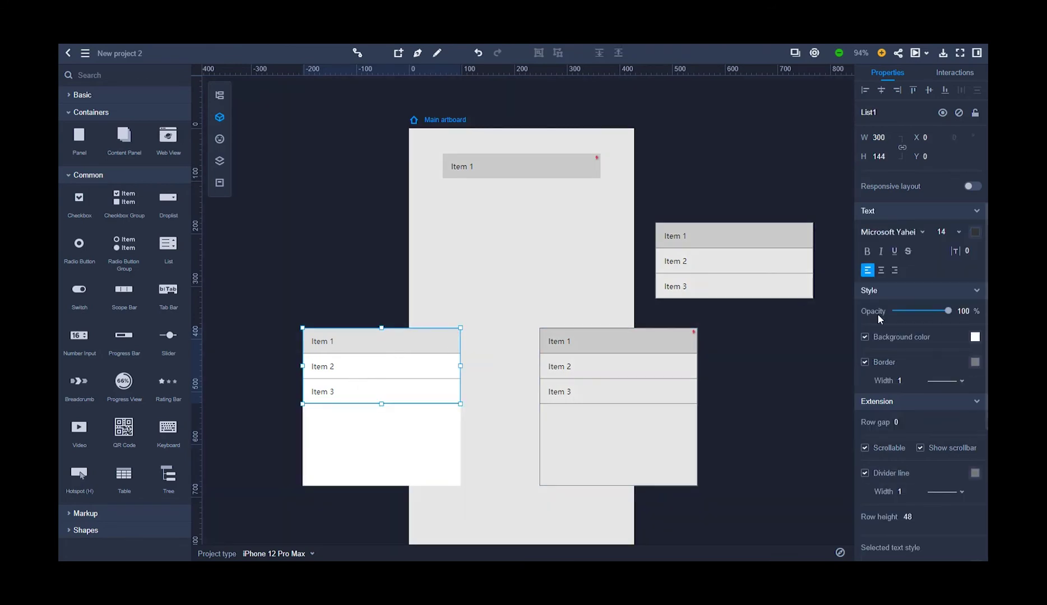
left_click(865, 362)
left_click(865, 473)
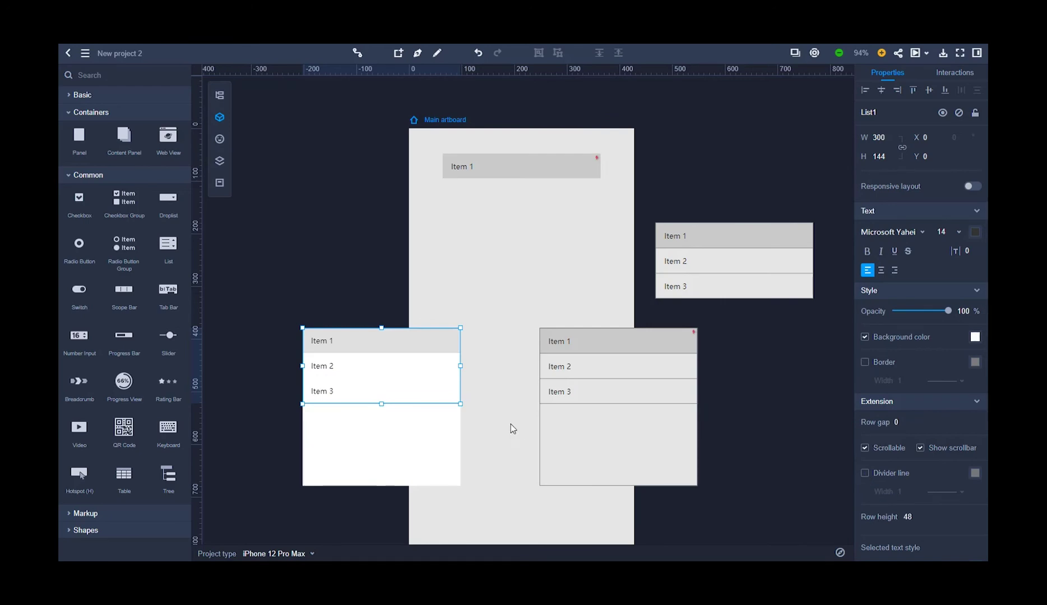
left_click(499, 413)
left_click(399, 435)
left_click_drag(382, 485, 568, 246)
Remove the third list's dividers and border and collapse its panel to 47 px.
left_click(632, 340)
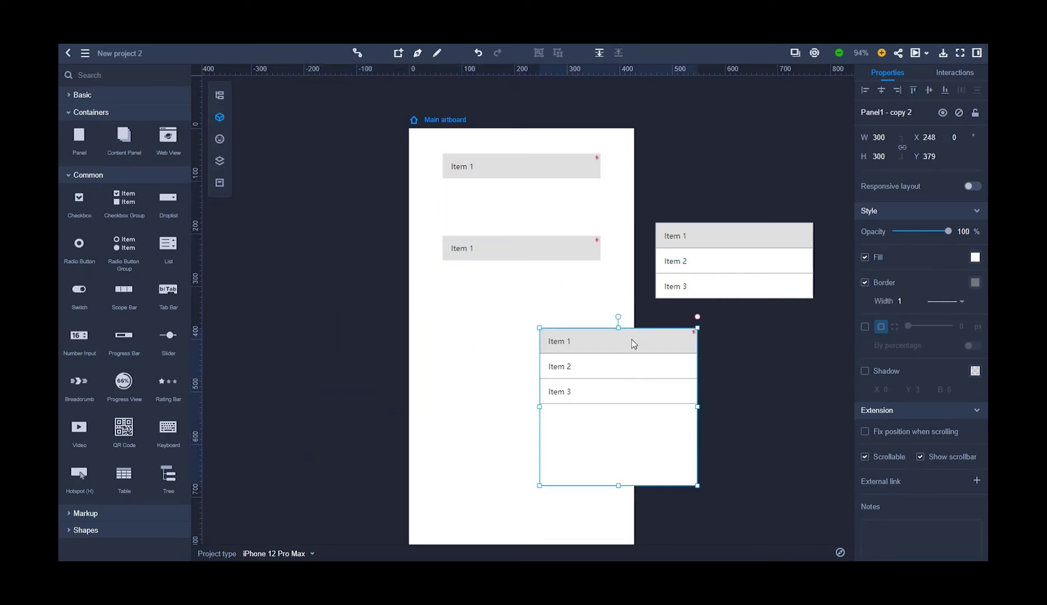
double_click(617, 370)
left_click(864, 473)
left_click(866, 363)
left_click(752, 419)
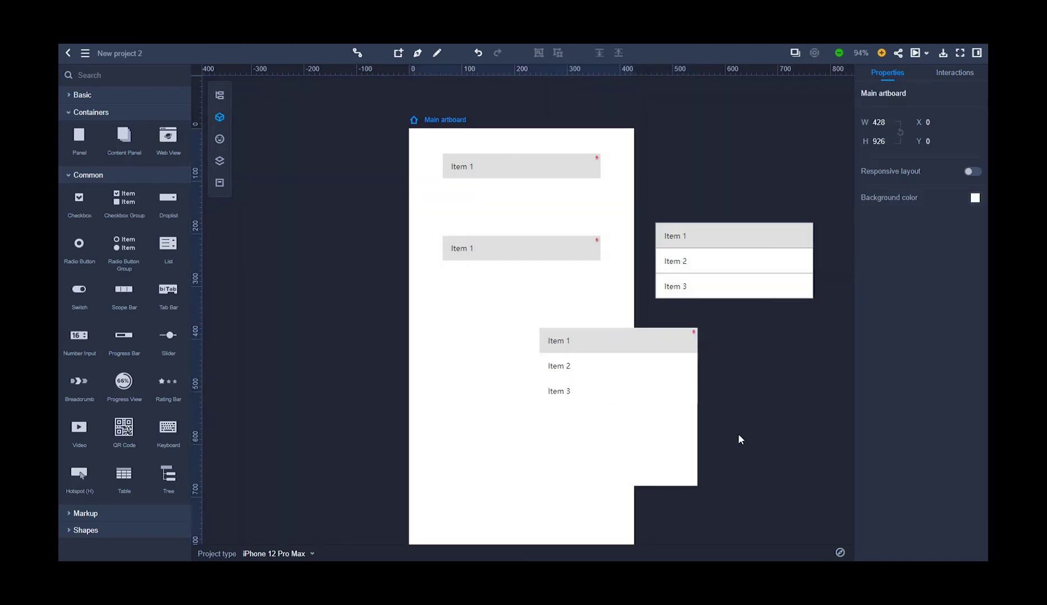
left_click(623, 359)
left_click_drag(617, 486, 553, 272)
Move the top panel down onto the stack and preview the accordion prototype.
left_click(528, 166)
left_click_drag(528, 166, 527, 225)
left_click(605, 378)
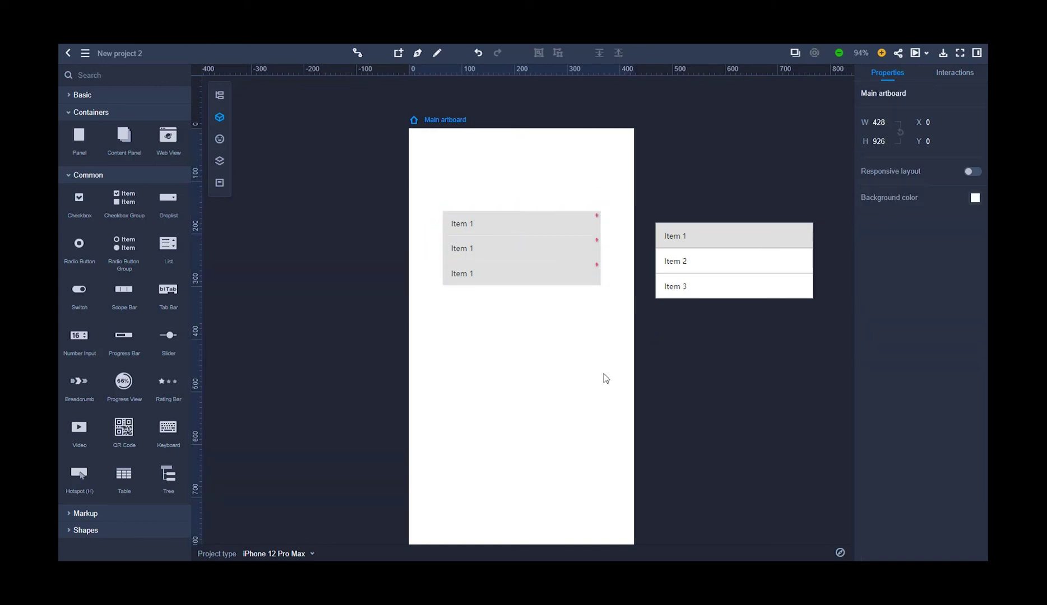
left_click(917, 53)
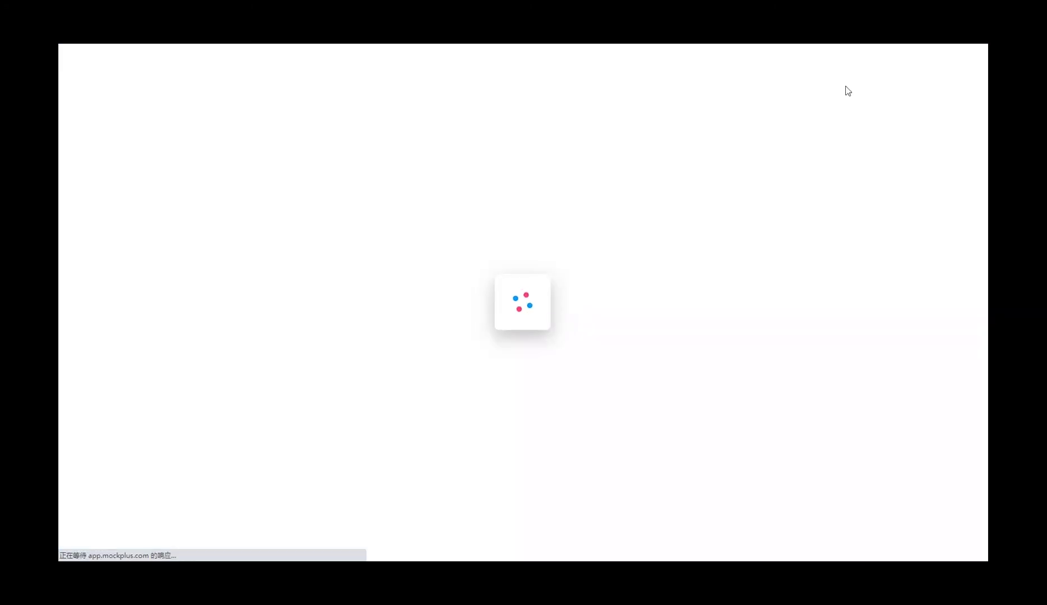